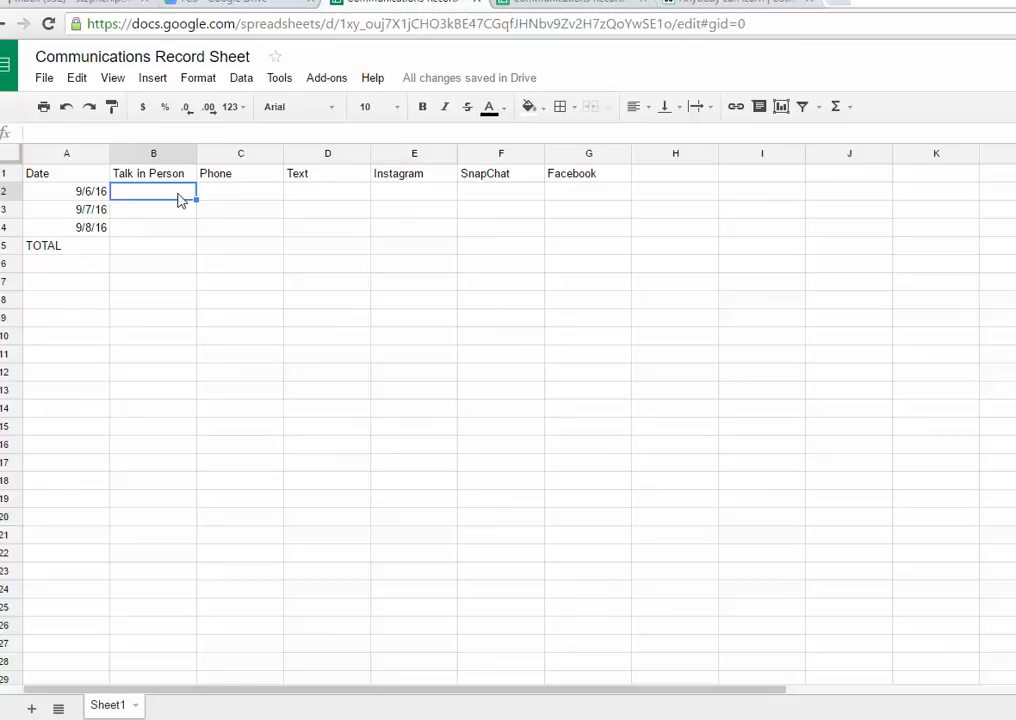
- Fill the 9/6/16 row with Talk in Person 22, Phone 31, Text 37, Instagram 10, SnapChat 39 and Facebook 12
{"action": "type", "text": "22"}
{"action": "key", "text": "Tab"}
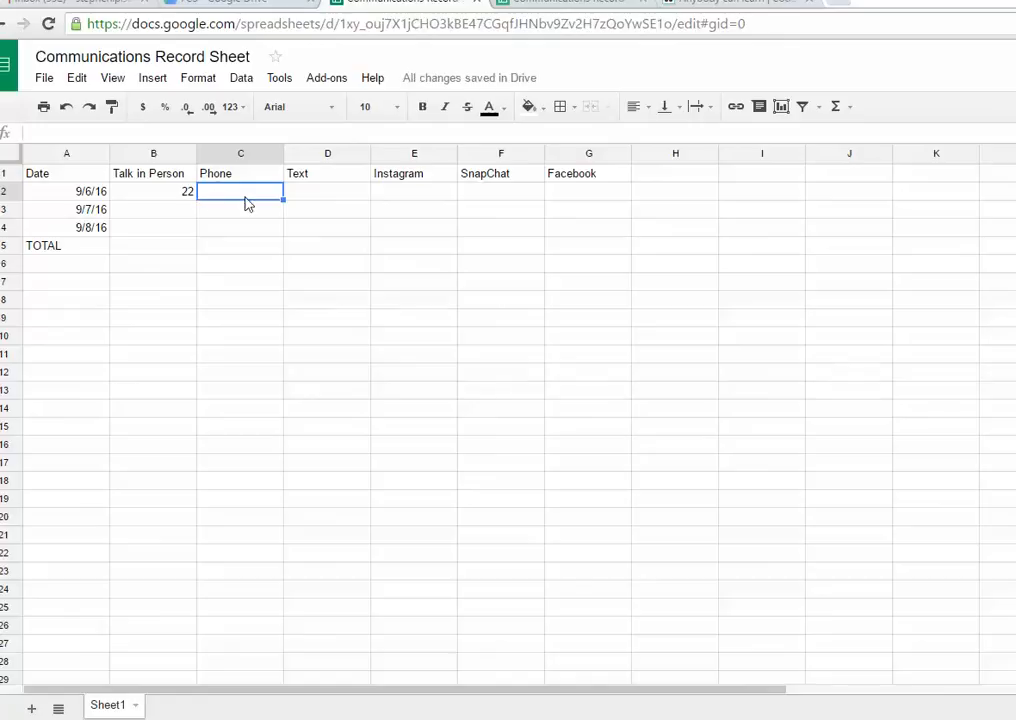
{"action": "type", "text": "31"}
{"action": "key", "text": "Tab"}
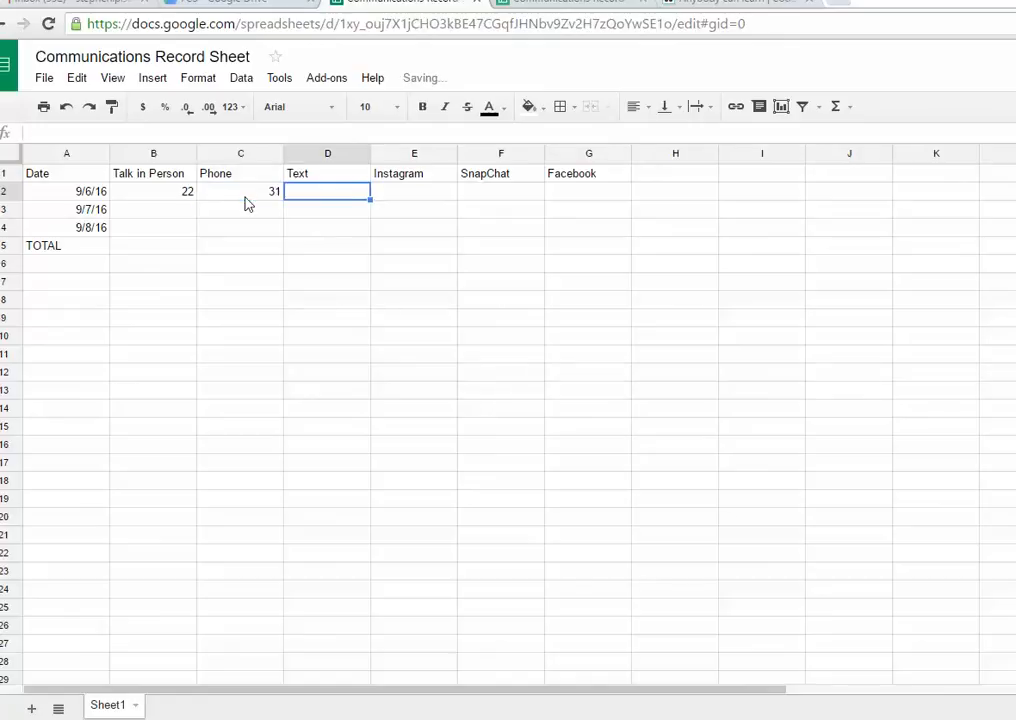
{"action": "type", "text": "37"}
{"action": "key", "text": "Tab"}
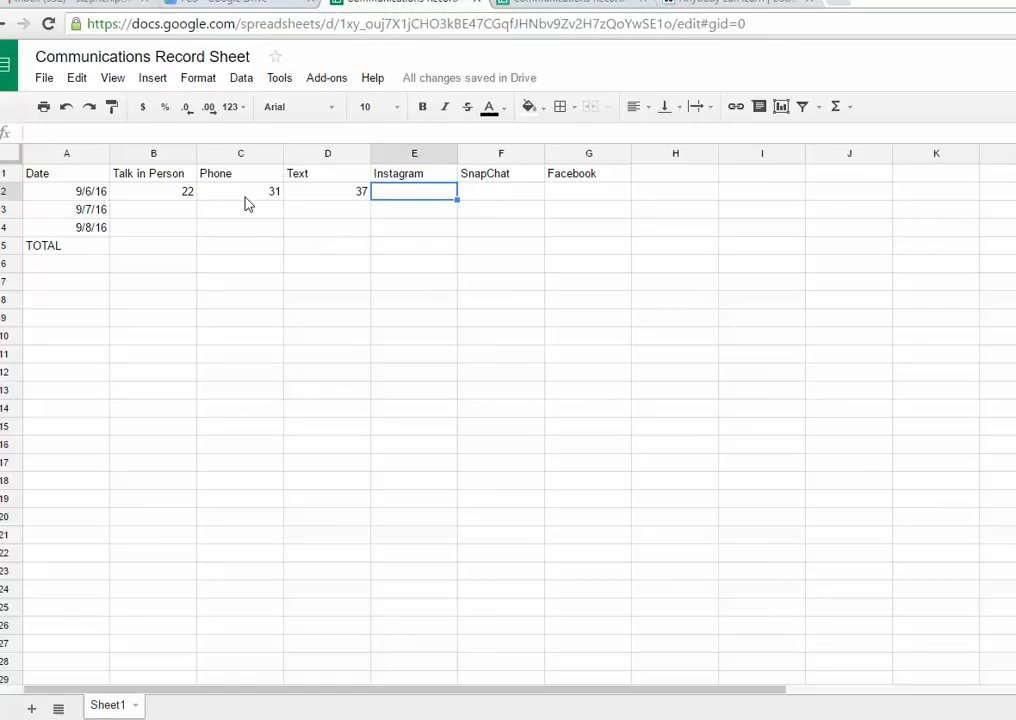
{"action": "type", "text": "10"}
{"action": "key", "text": "Tab"}
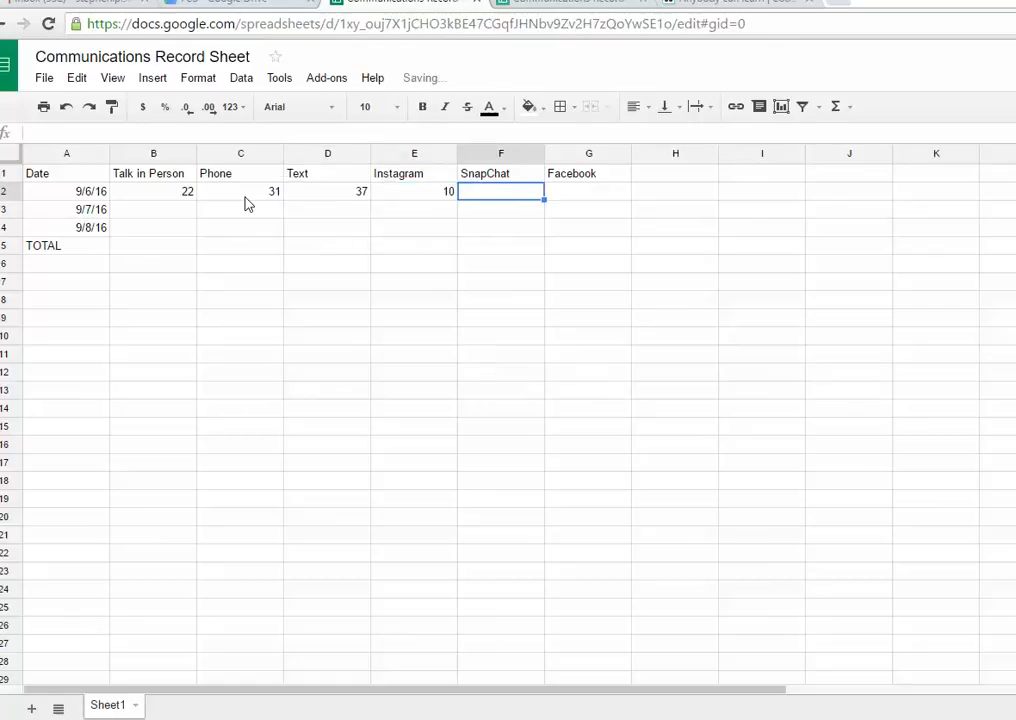
{"action": "type", "text": "39"}
{"action": "key", "text": "Tab"}
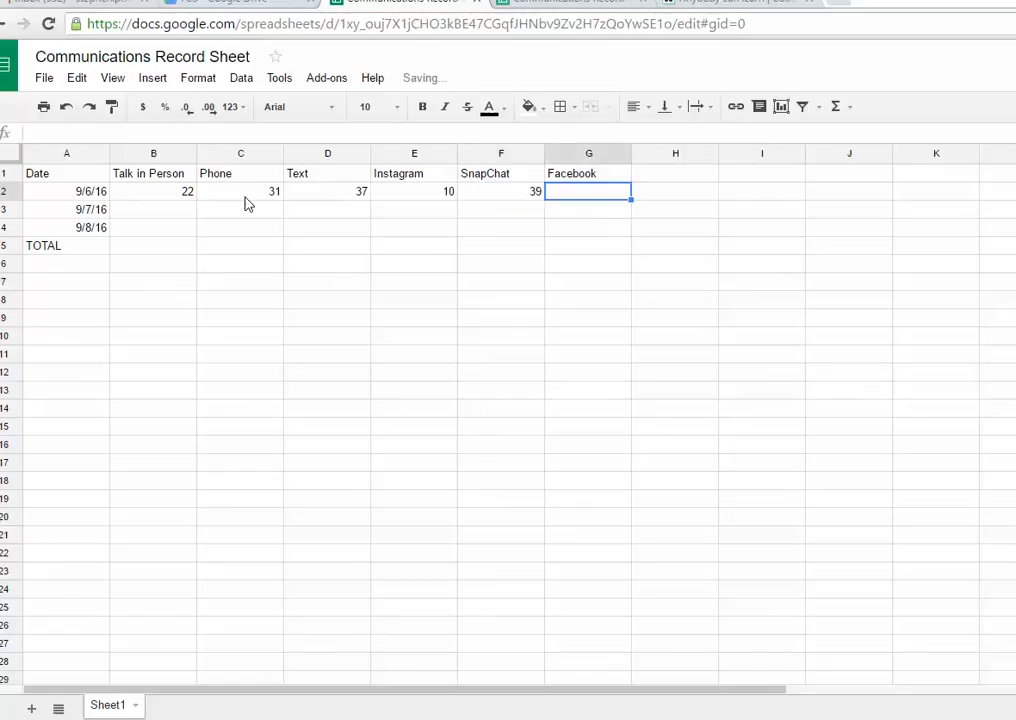
{"action": "type", "text": "12"}
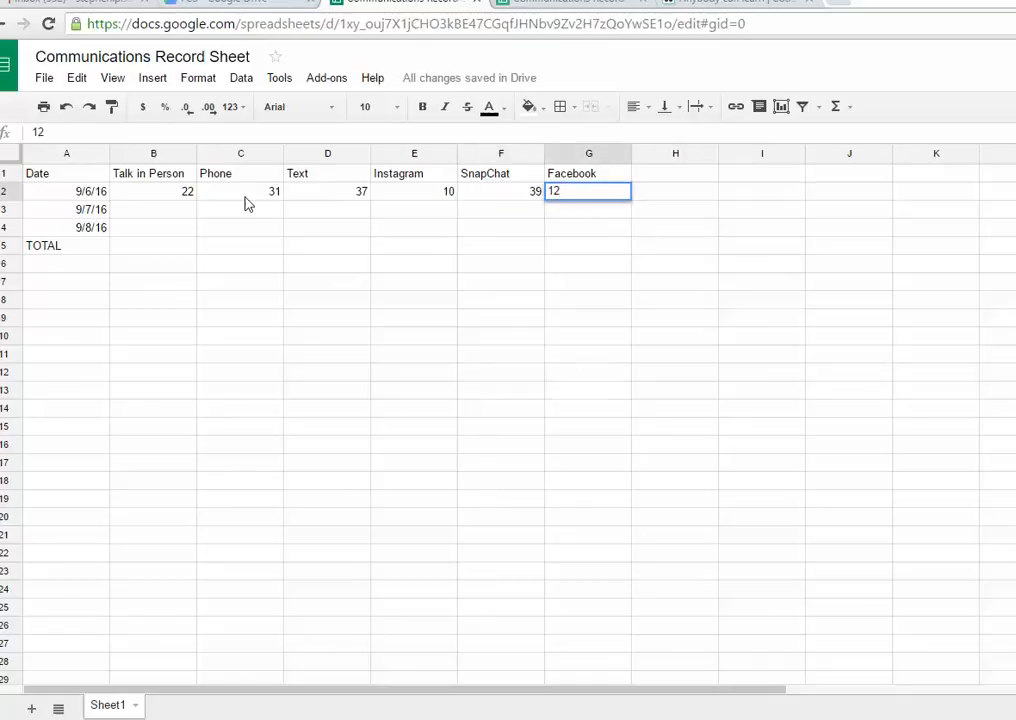
{"action": "key", "text": "Return"}
- Fill the 9/7/16 row with Talk in Person 23, Phone 36, Text 31, Instagram 12, SnapChat 41 and Facebook 19
{"action": "key", "text": "Left"}
{"action": "key", "text": "Left"}
{"action": "key", "text": "Left"}
{"action": "key", "text": "Left"}
{"action": "type", "text": "23"}
{"action": "key", "text": "Tab"}
{"action": "type", "text": "36"}
{"action": "key", "text": "Tab"}
{"action": "type", "text": "31"}
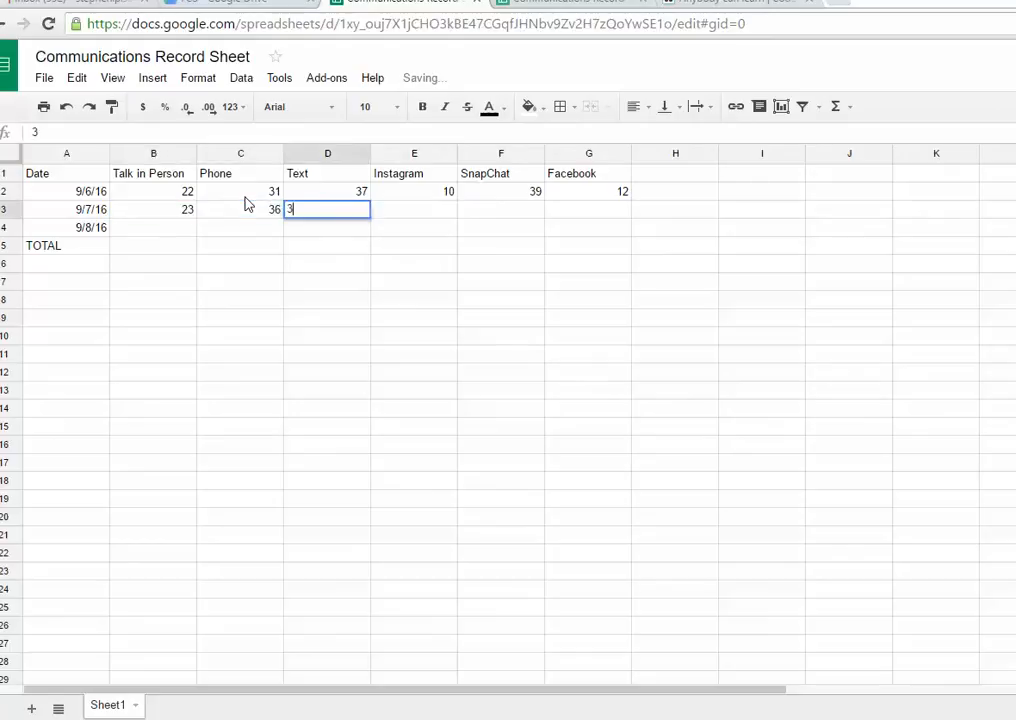
{"action": "key", "text": "Tab"}
{"action": "type", "text": "12"}
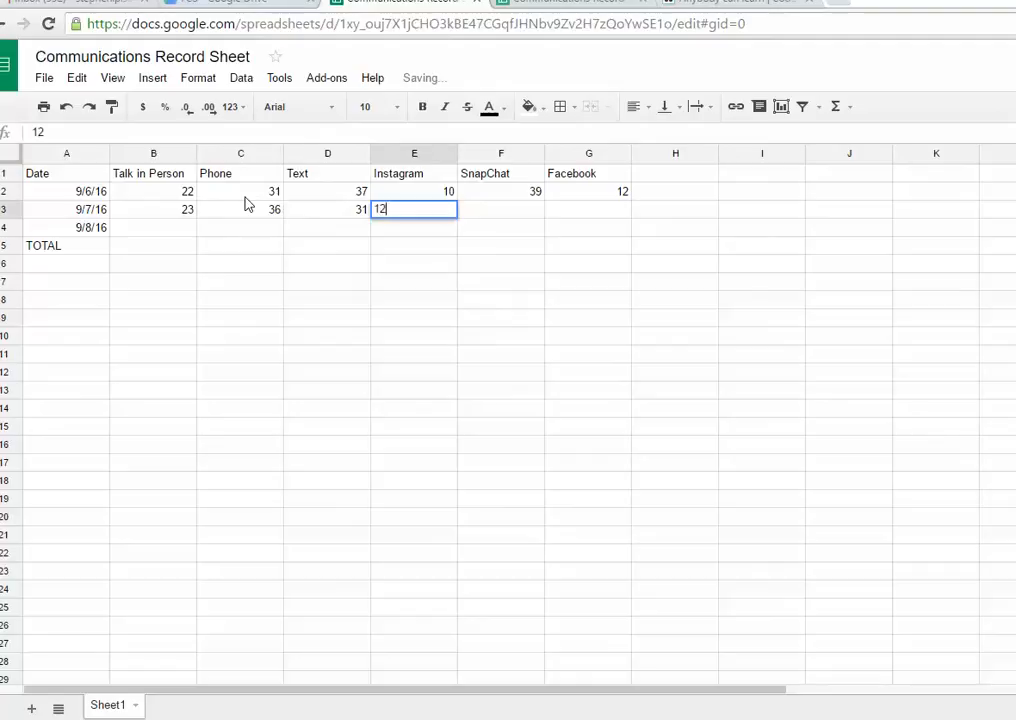
{"action": "key", "text": "Tab"}
{"action": "type", "text": "41"}
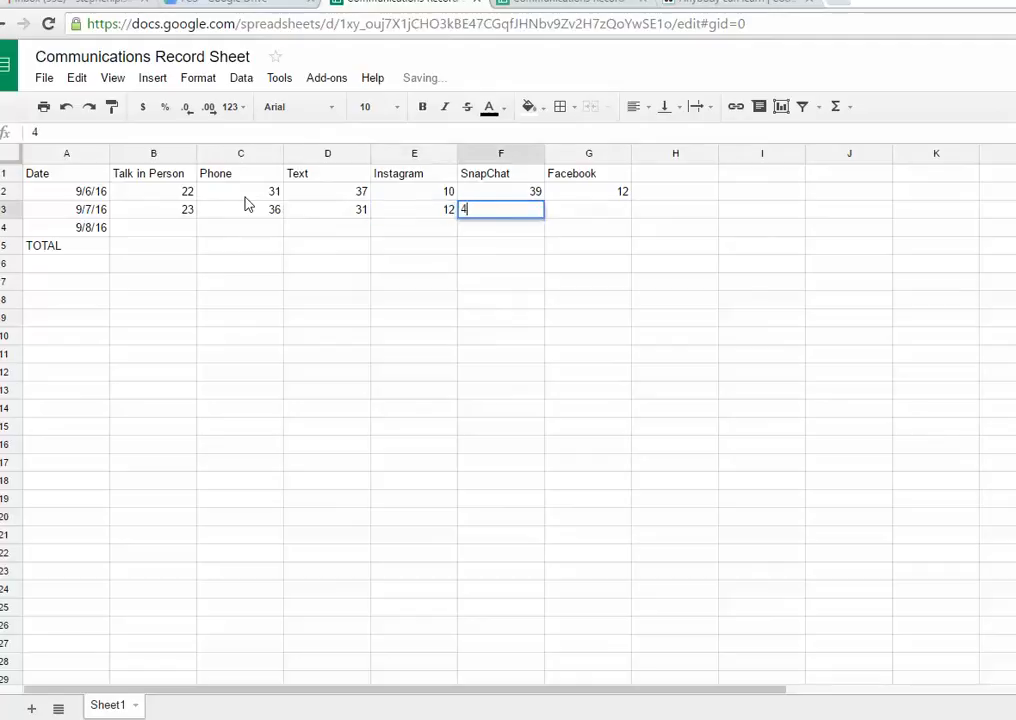
{"action": "key", "text": "Tab"}
{"action": "type", "text": "19"}
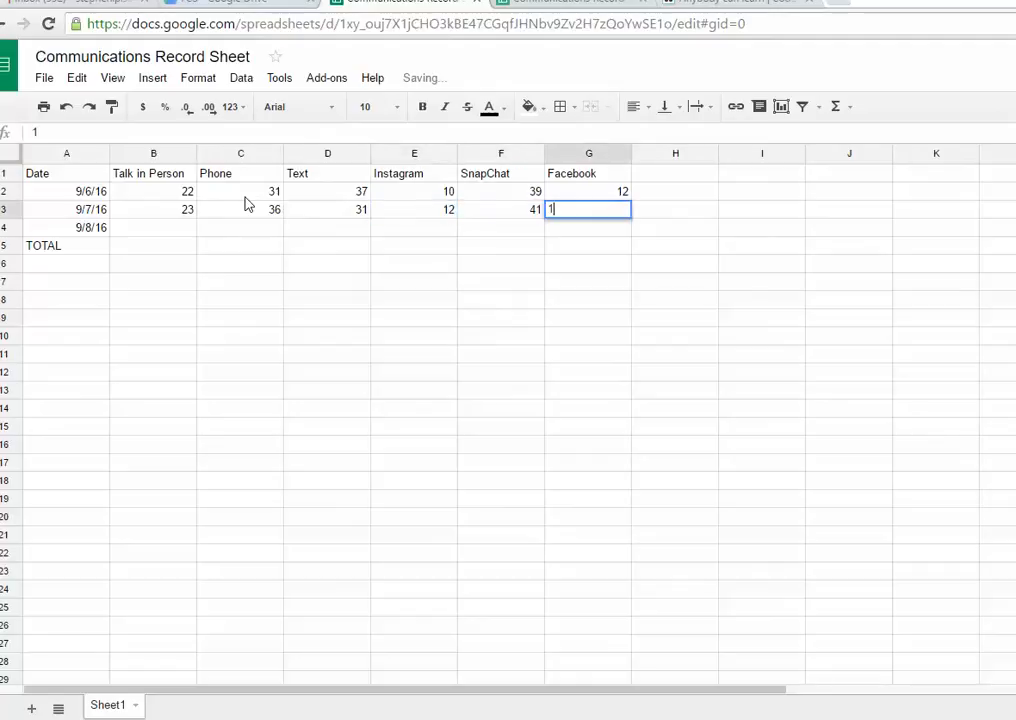
{"action": "key", "text": "Tab"}
- Fill the 9/8/16 row with Talk in Person 21, Phone 27, Text 39, Instagram 9, SnapChat 41 and Facebook 19
{"action": "key", "text": "Down"}
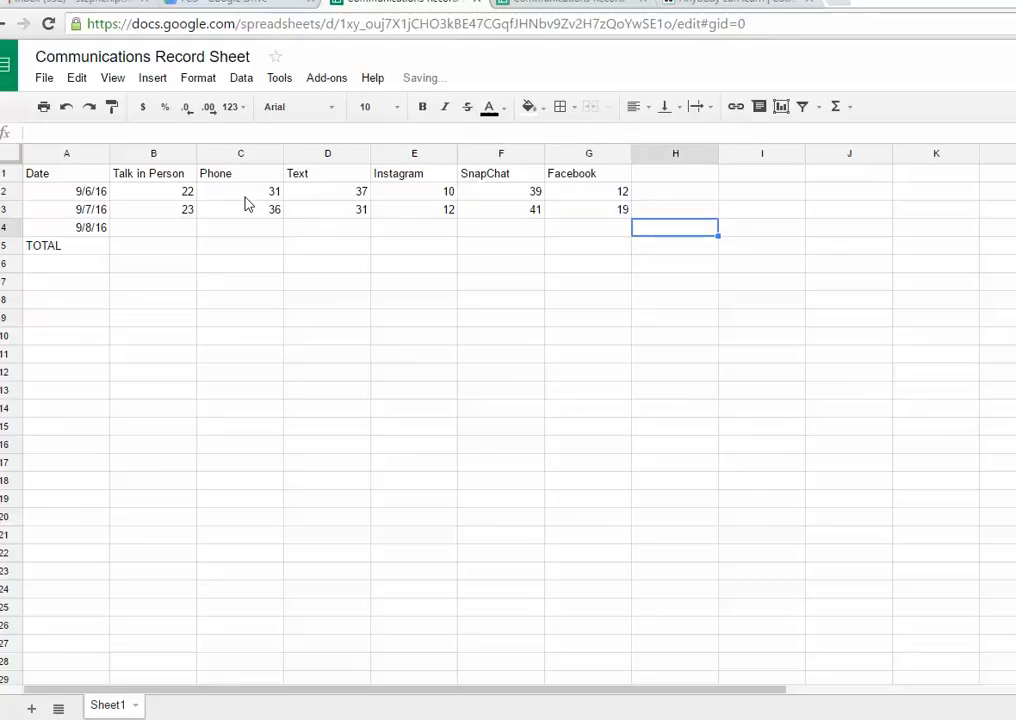
{"action": "key", "text": "Left"}
{"action": "key", "text": "Left"}
{"action": "key", "text": "Left"}
{"action": "key", "text": "Left"}
{"action": "key", "text": "Left"}
{"action": "key", "text": "Left"}
{"action": "type", "text": "21"}
{"action": "key", "text": "Tab"}
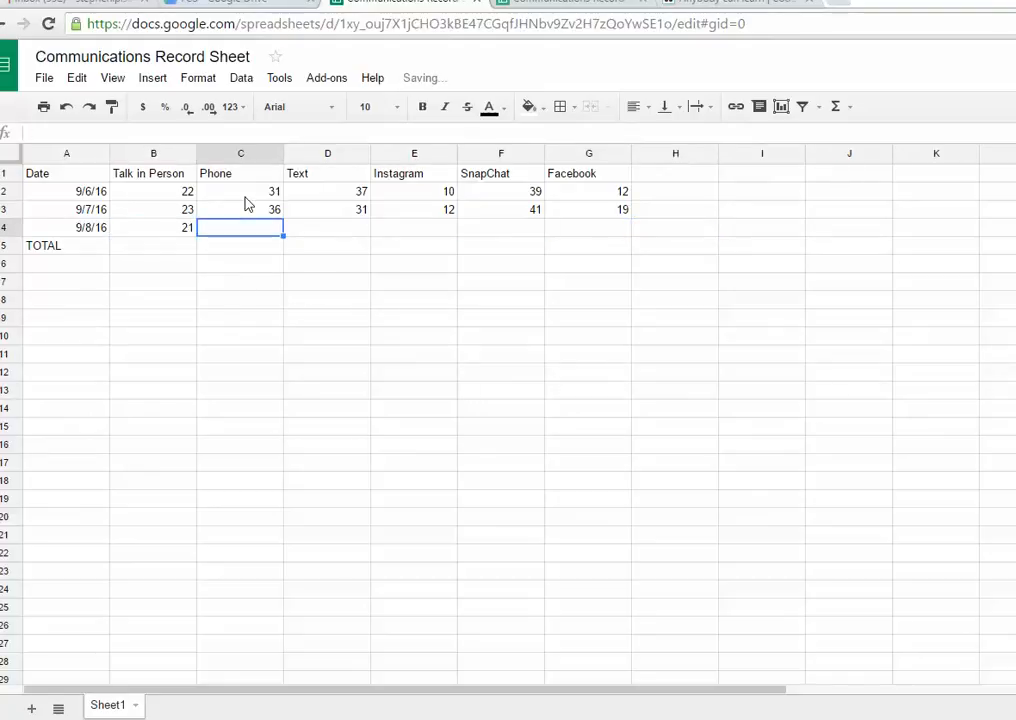
{"action": "type", "text": "27"}
{"action": "key", "text": "Tab"}
{"action": "type", "text": "39"}
{"action": "key", "text": "Tab"}
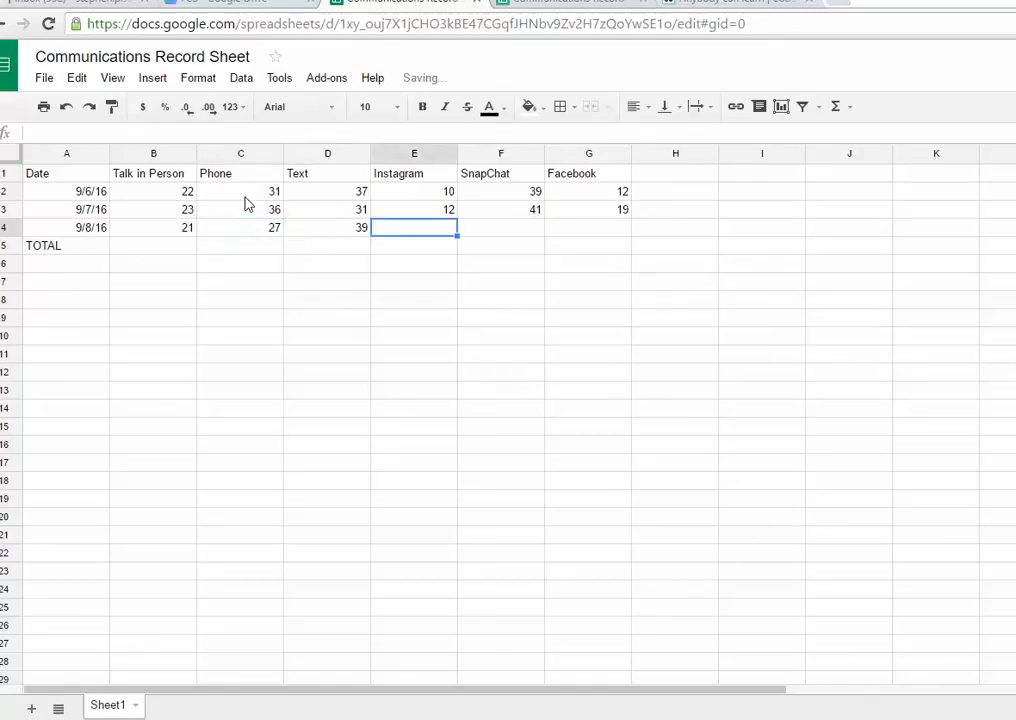
{"action": "type", "text": "9"}
{"action": "key", "text": "Tab"}
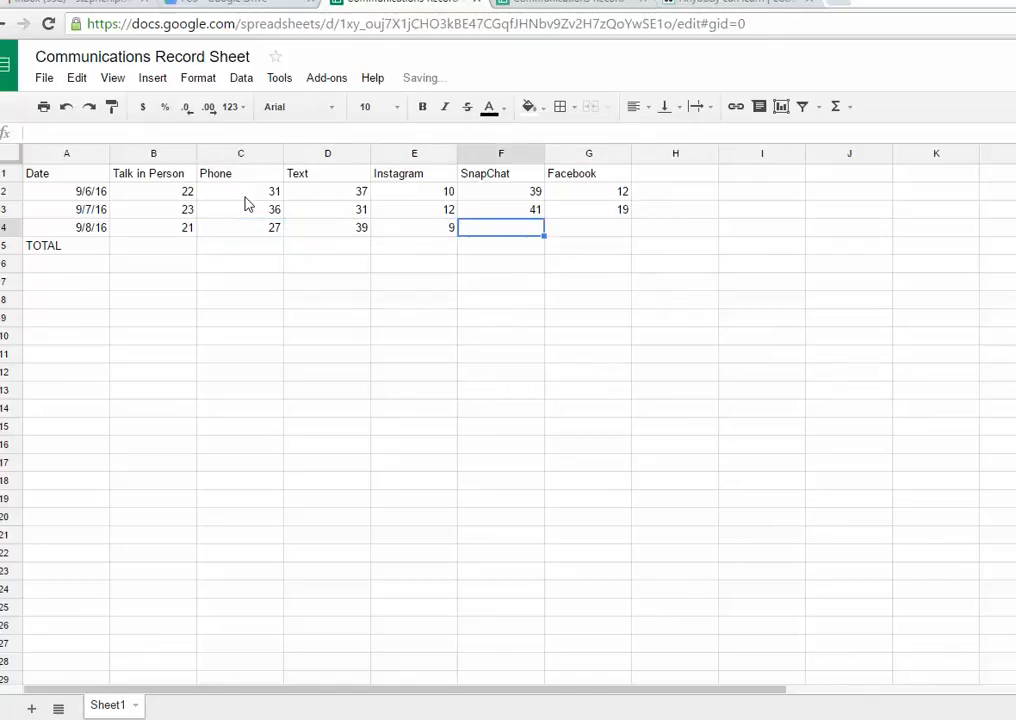
{"action": "type", "text": "41"}
{"action": "key", "text": "Tab"}
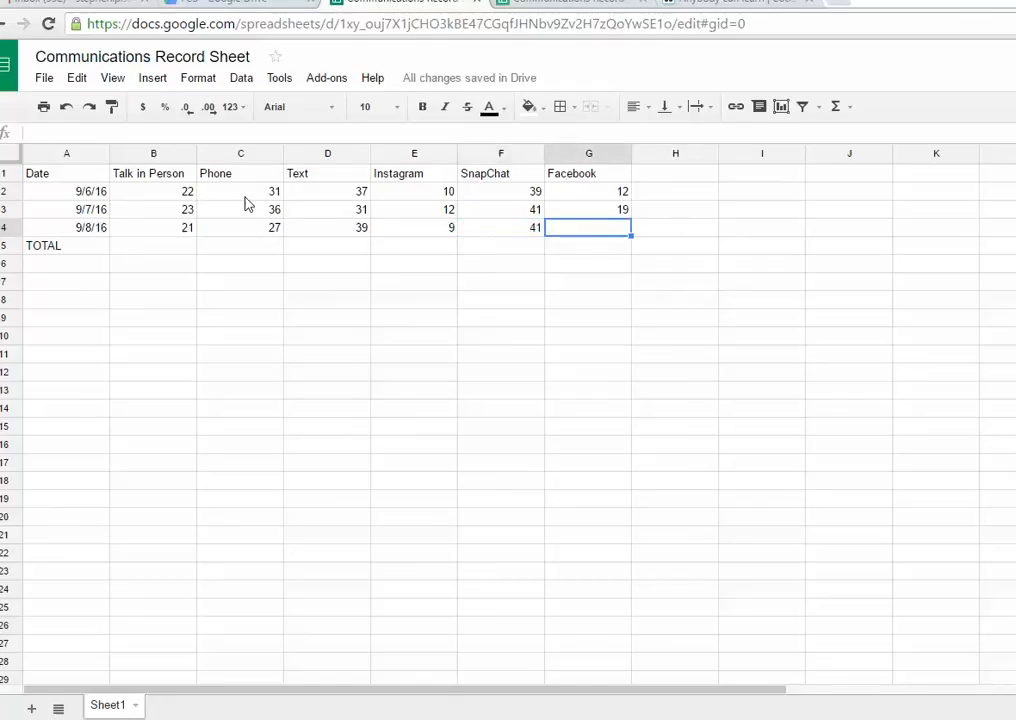
{"action": "type", "text": "28"}
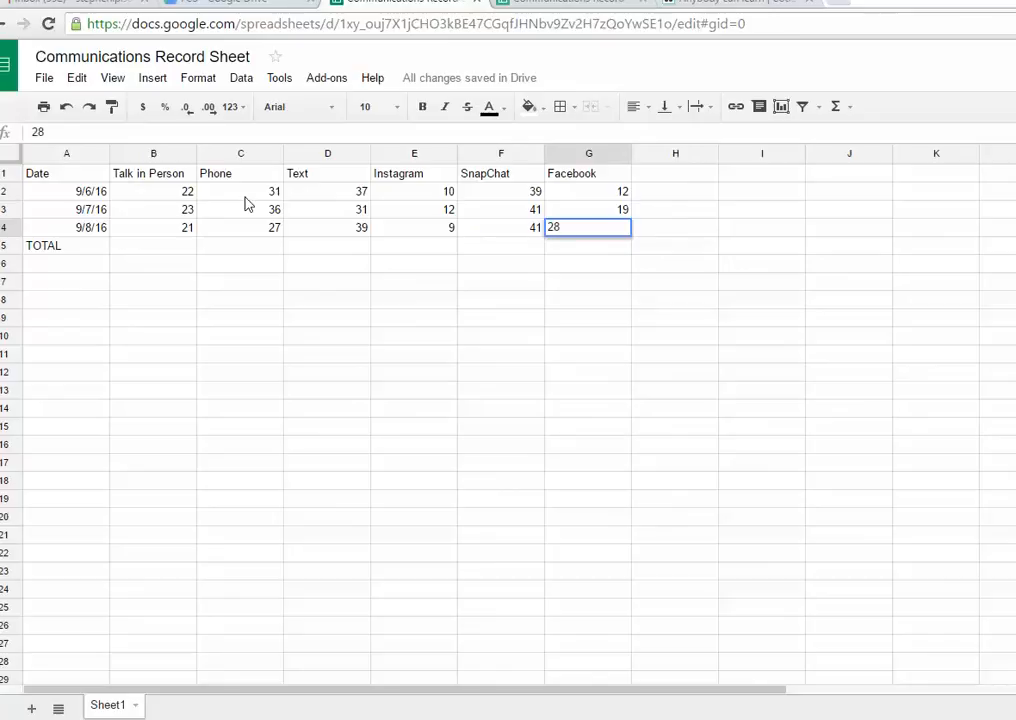
{"action": "key", "text": "BackSpace"}
{"action": "key", "text": "BackSpace"}
{"action": "type", "text": "19"}
- Total the Talk in Person column in cell B5 with the SUM function over B2:B4
{"action": "left_click", "coordinate": [163, 253]}
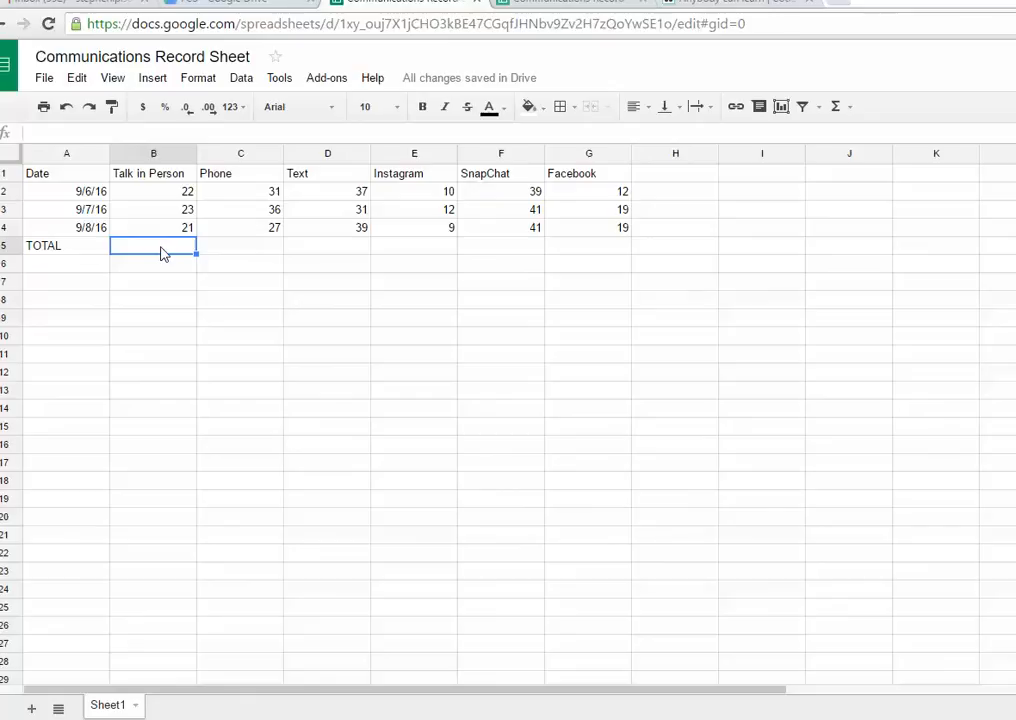
{"action": "left_click_drag", "start_coordinate": [186, 195], "coordinate": [187, 230]}
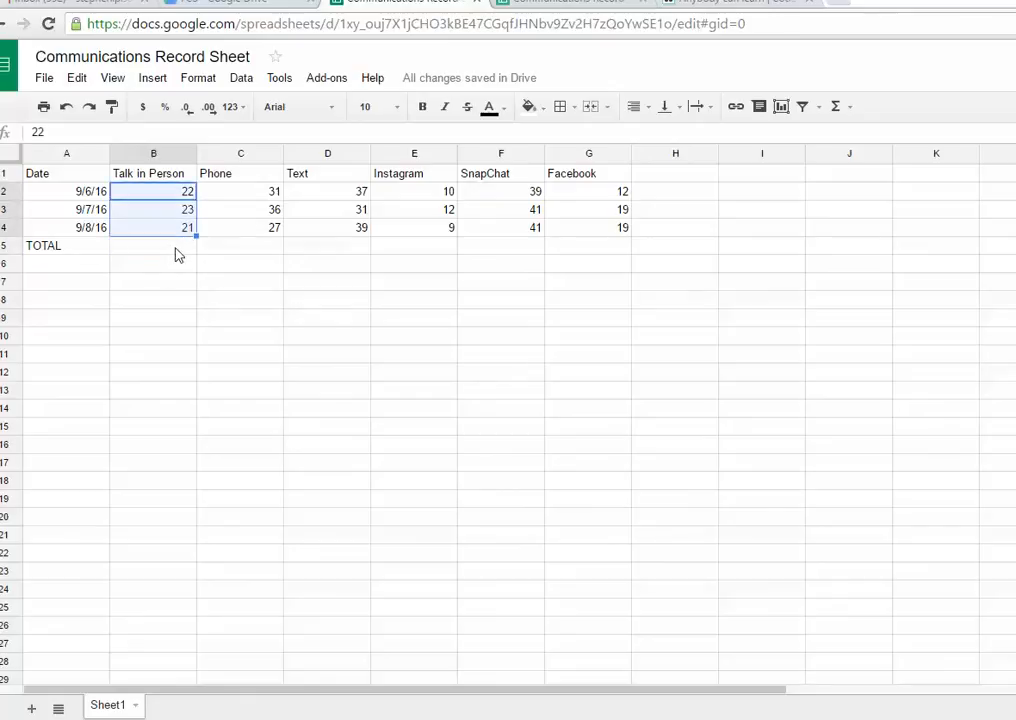
{"action": "left_click", "coordinate": [176, 254]}
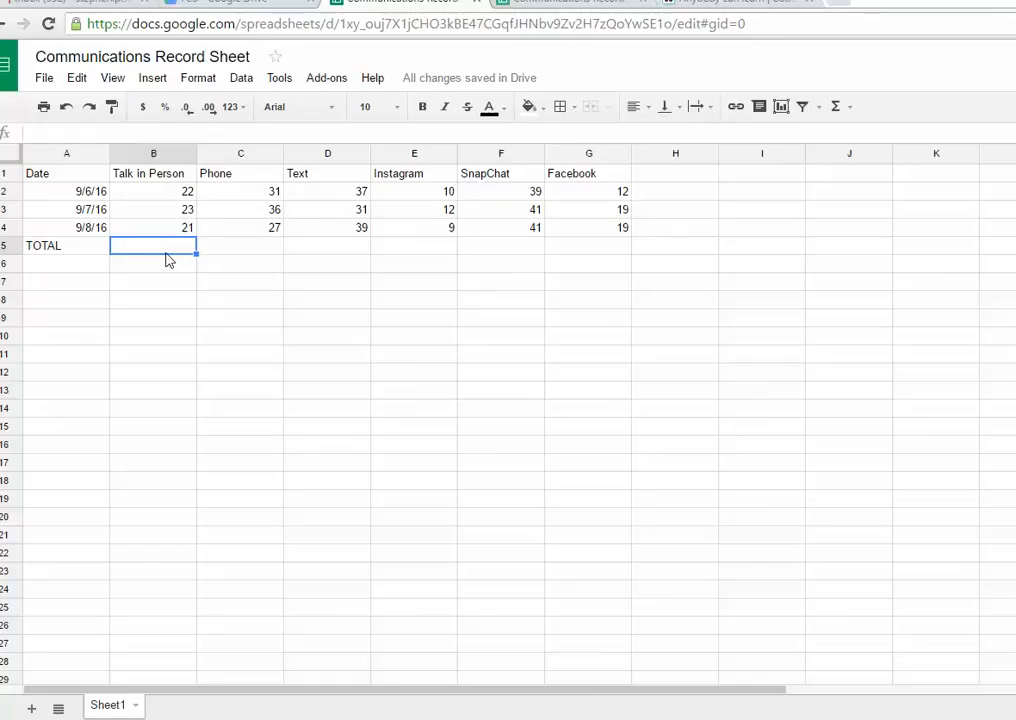
{"action": "left_click", "coordinate": [842, 113]}
{"action": "left_click", "coordinate": [844, 138]}
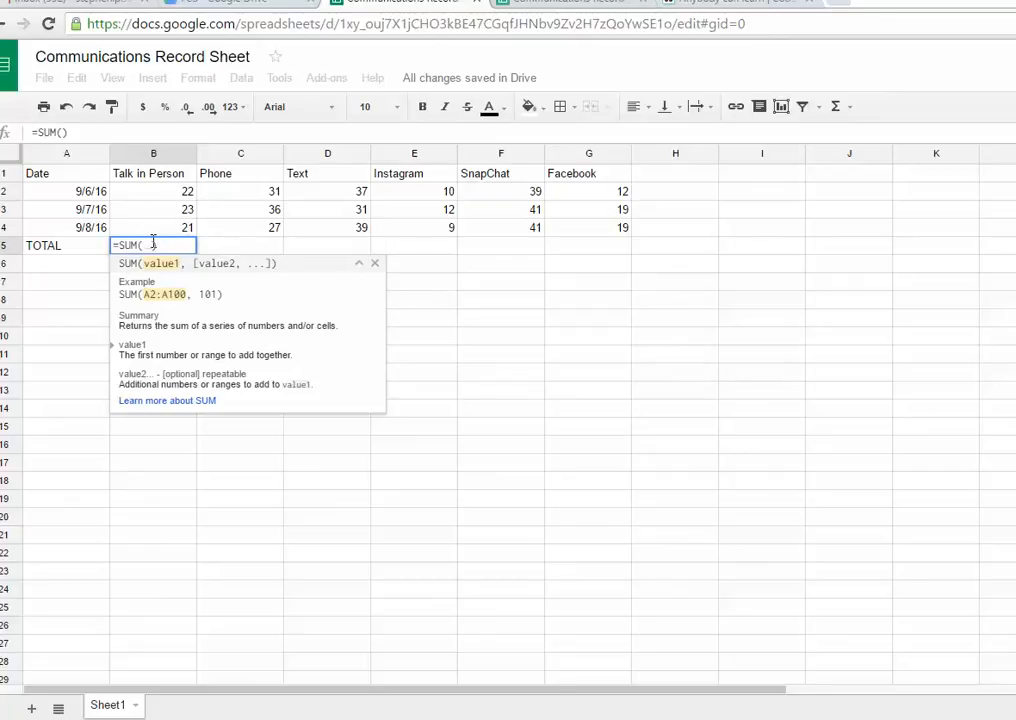
{"action": "left_click", "coordinate": [178, 245]}
{"action": "key", "text": "Left"}
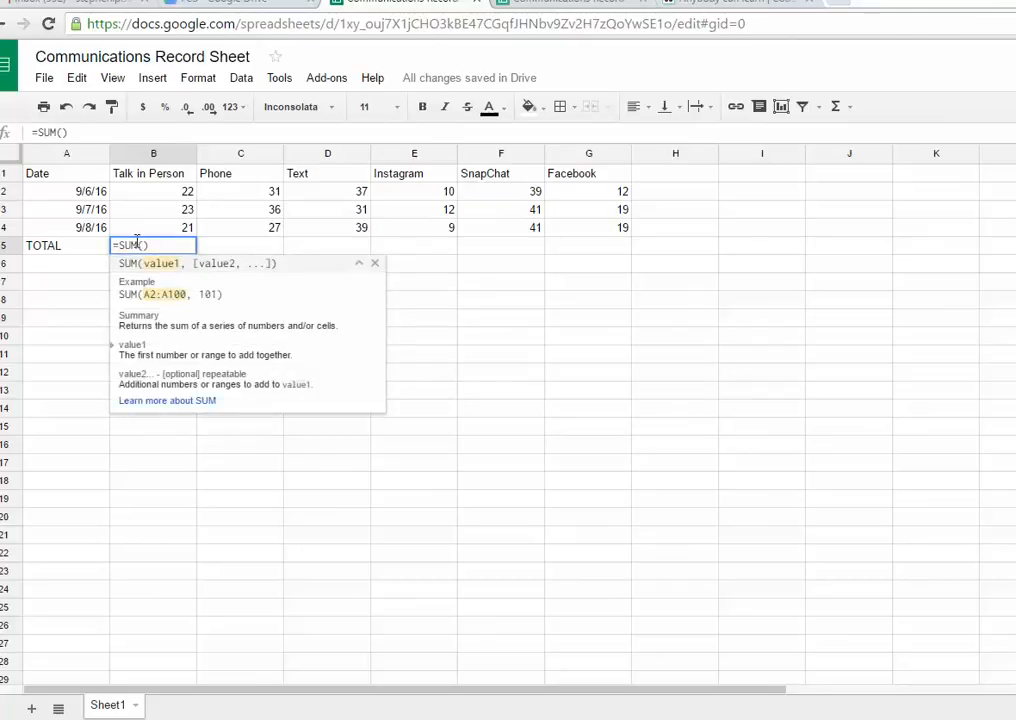
{"action": "left_click", "coordinate": [172, 196]}
{"action": "left_click_drag", "start_coordinate": [172, 196], "coordinate": [176, 233]}
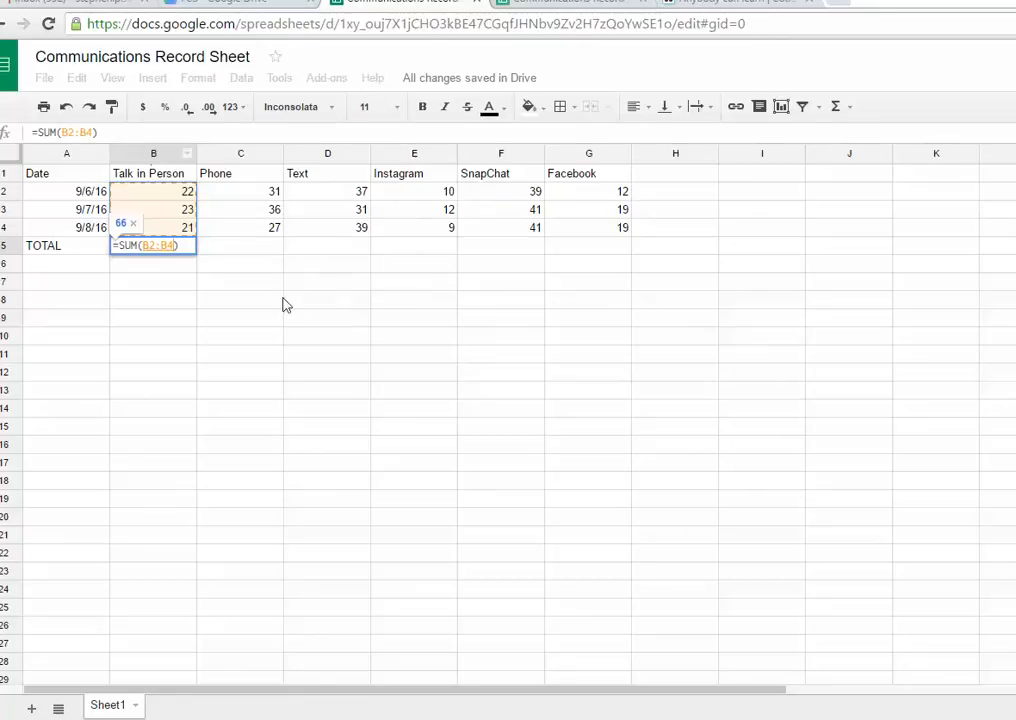
{"action": "key", "text": "Return"}
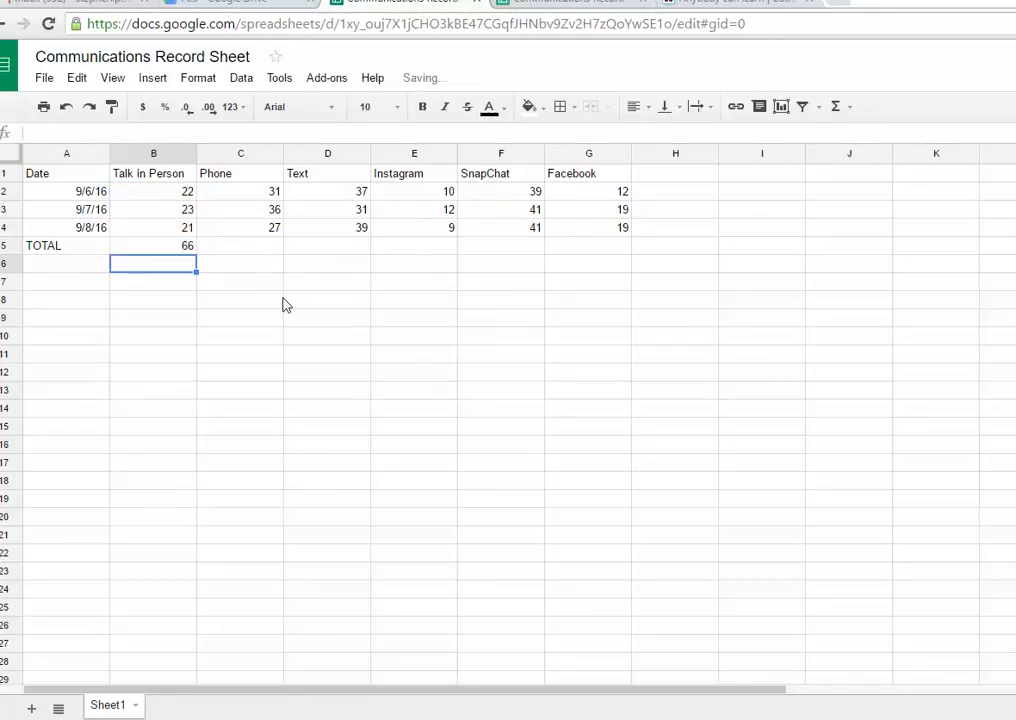
{"action": "left_click", "coordinate": [193, 250]}
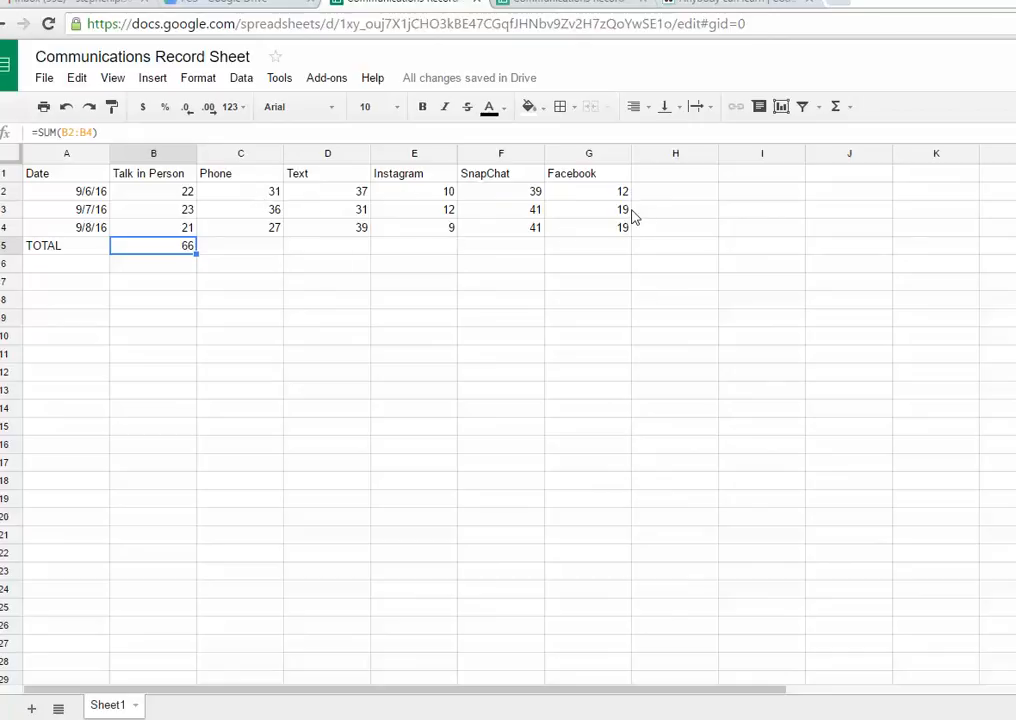
{"action": "left_click", "coordinate": [266, 240]}
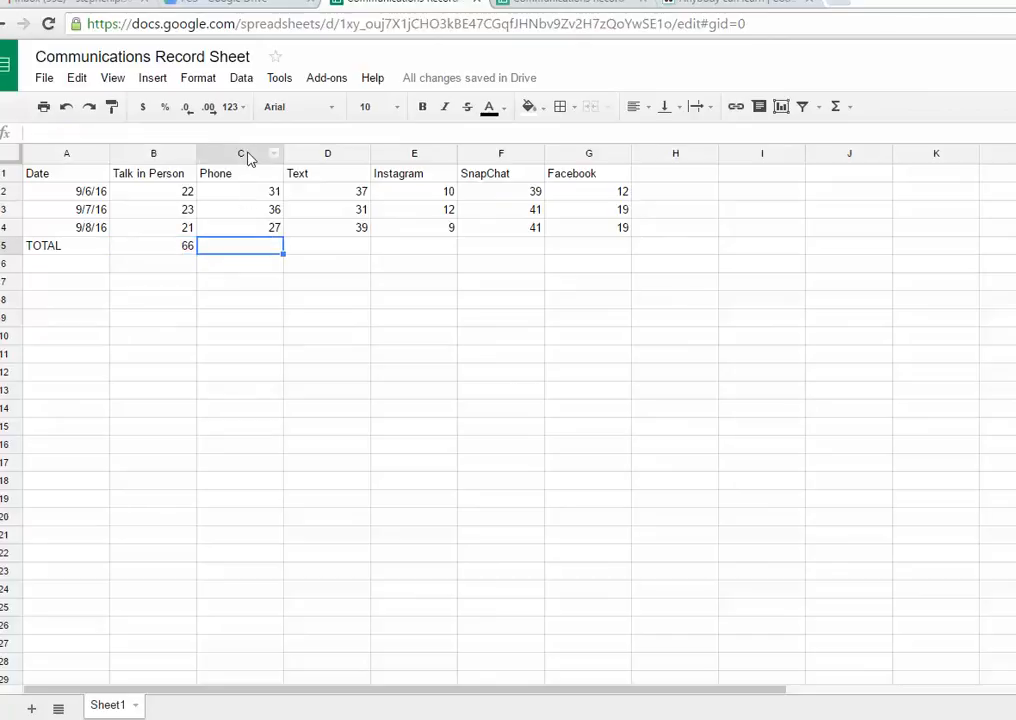
{"action": "left_click", "coordinate": [837, 106]}
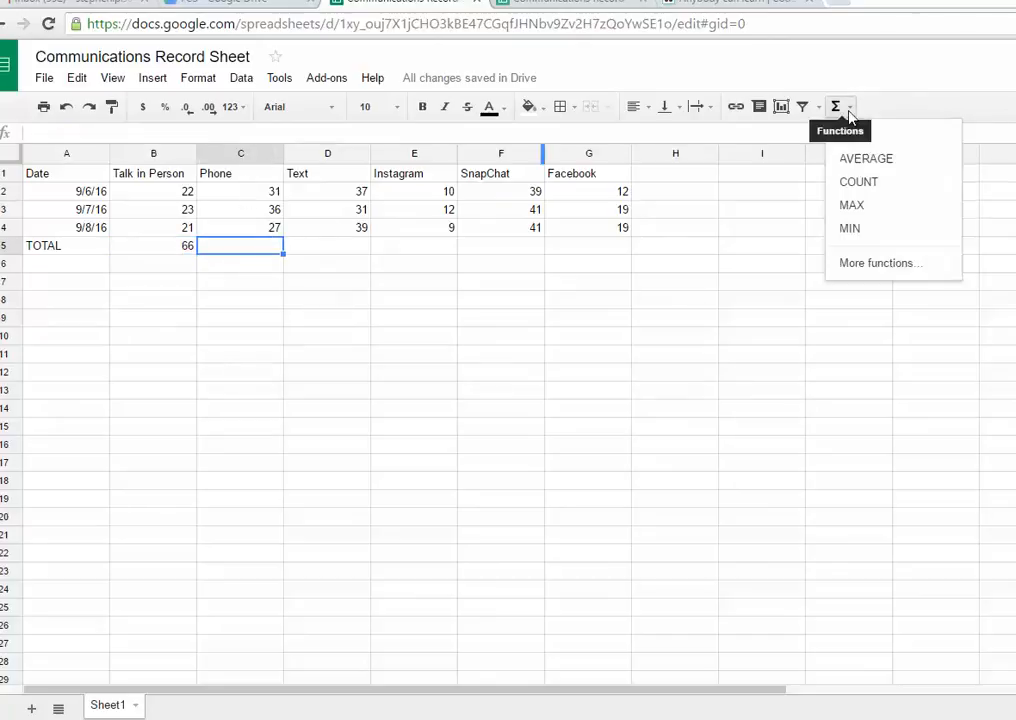
{"action": "left_click", "coordinate": [686, 132]}
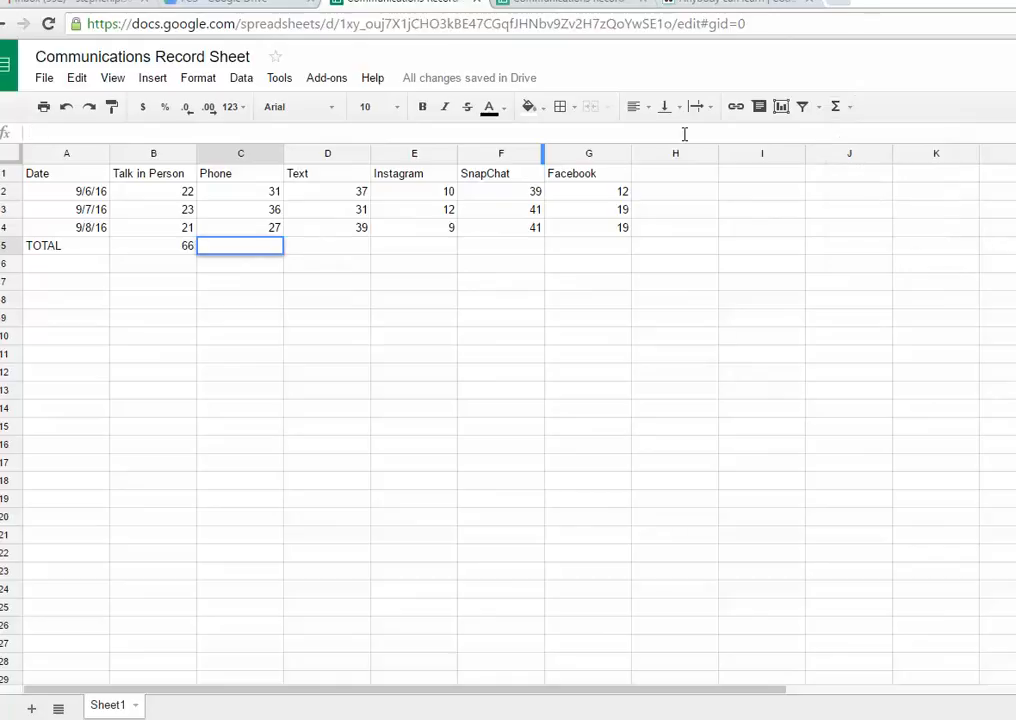
- Fill the SUM formula from B5 across the TOTAL row through the Facebook column, cell G5
{"action": "left_click", "coordinate": [180, 247]}
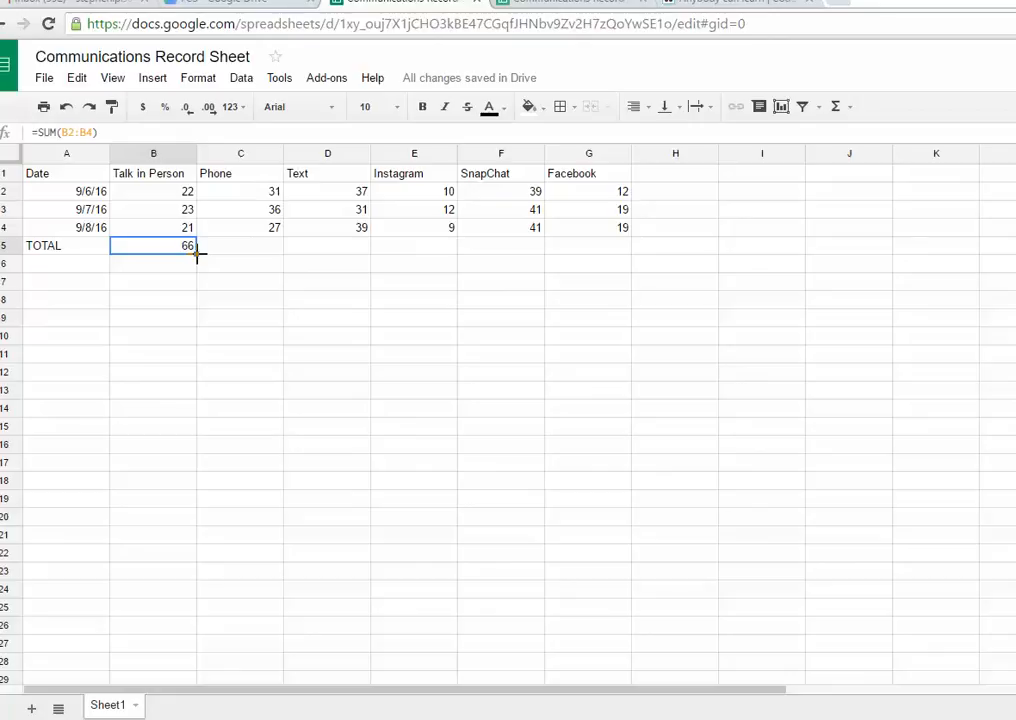
{"action": "left_click_drag", "start_coordinate": [197, 253], "coordinate": [586, 254]}
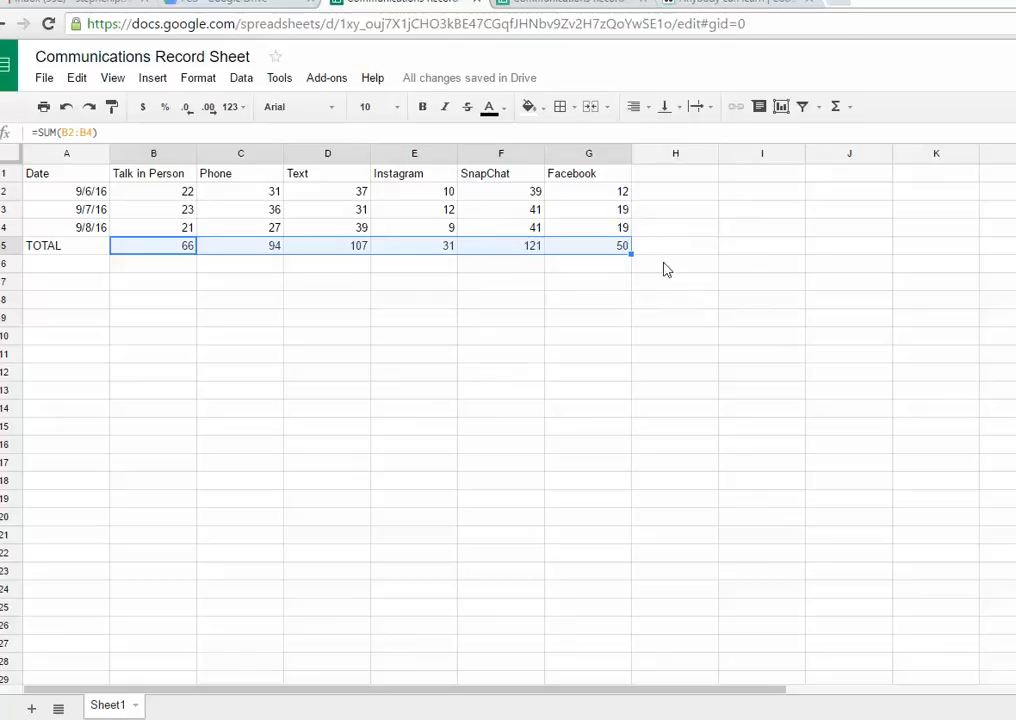
- Check the Facebook column's daily entries against the formula in its TOTAL cell, G5
{"action": "left_click", "coordinate": [613, 195]}
{"action": "left_click", "coordinate": [610, 213]}
{"action": "left_click", "coordinate": [606, 228]}
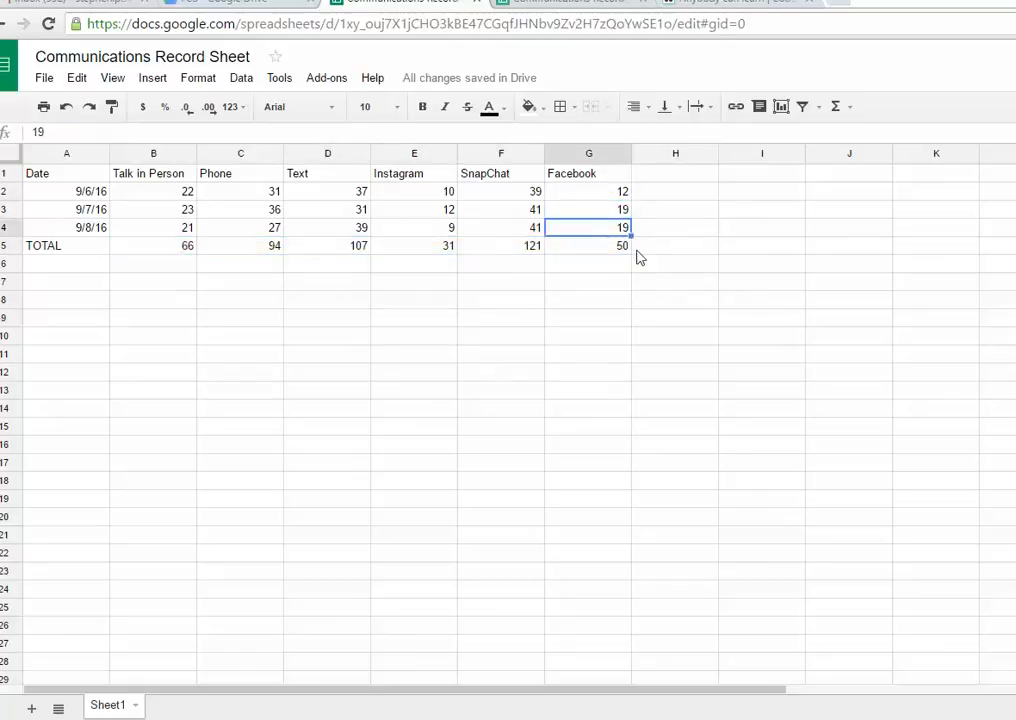
{"action": "left_click", "coordinate": [620, 246]}
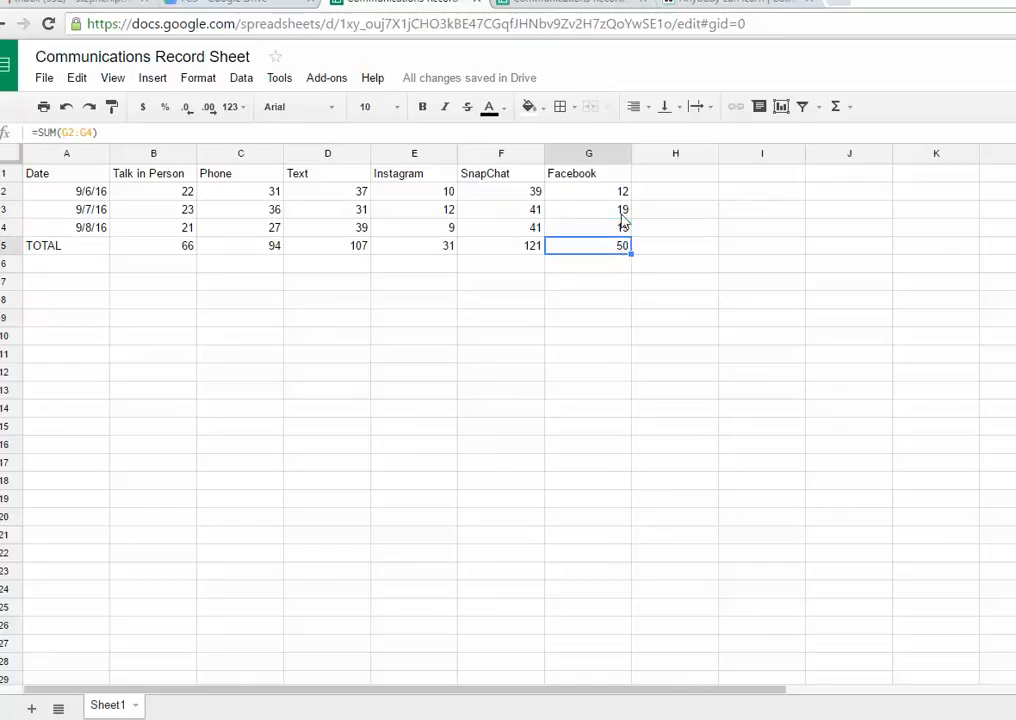
{"action": "left_click", "coordinate": [623, 230]}
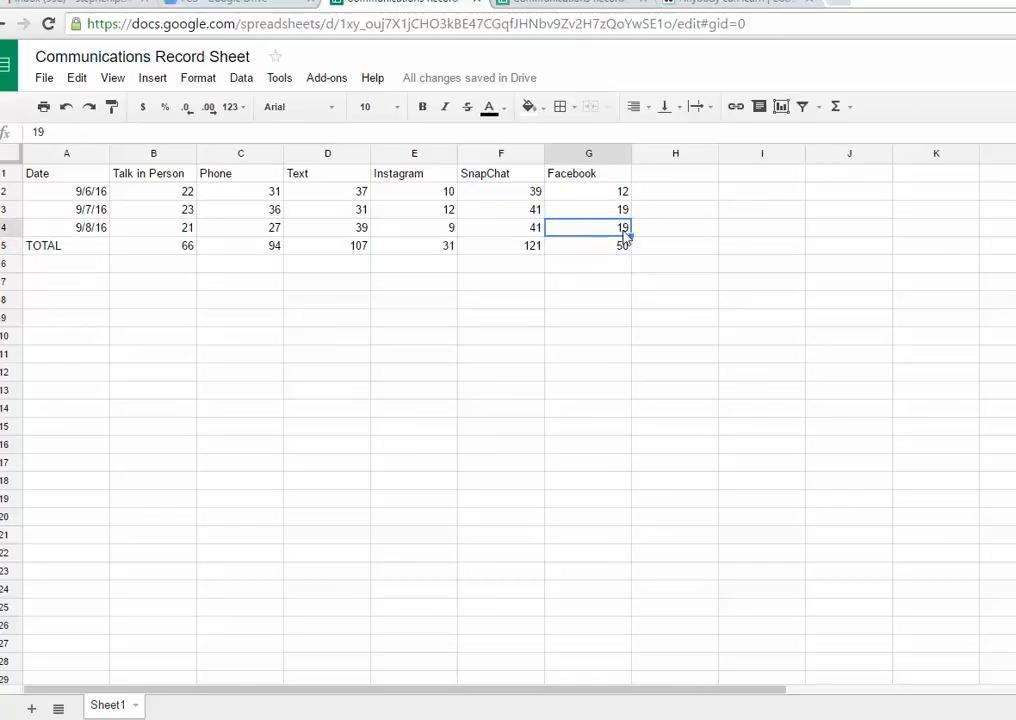